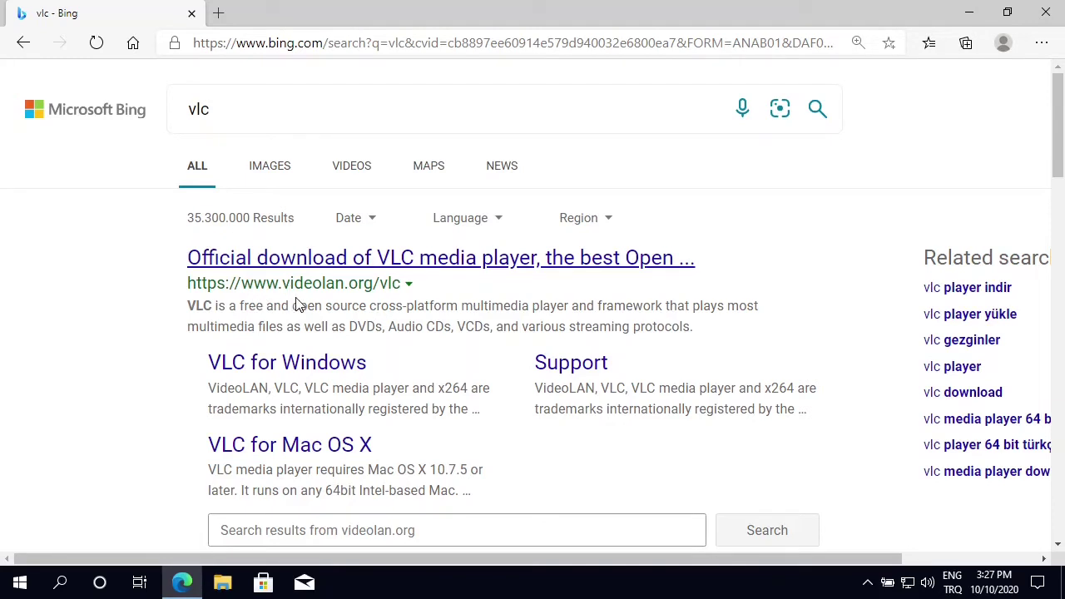
Download the 64-bit Windows installer of VLC 3.0.11 from the official VideoLAN site and show the file in its folder
left_click(345, 266)
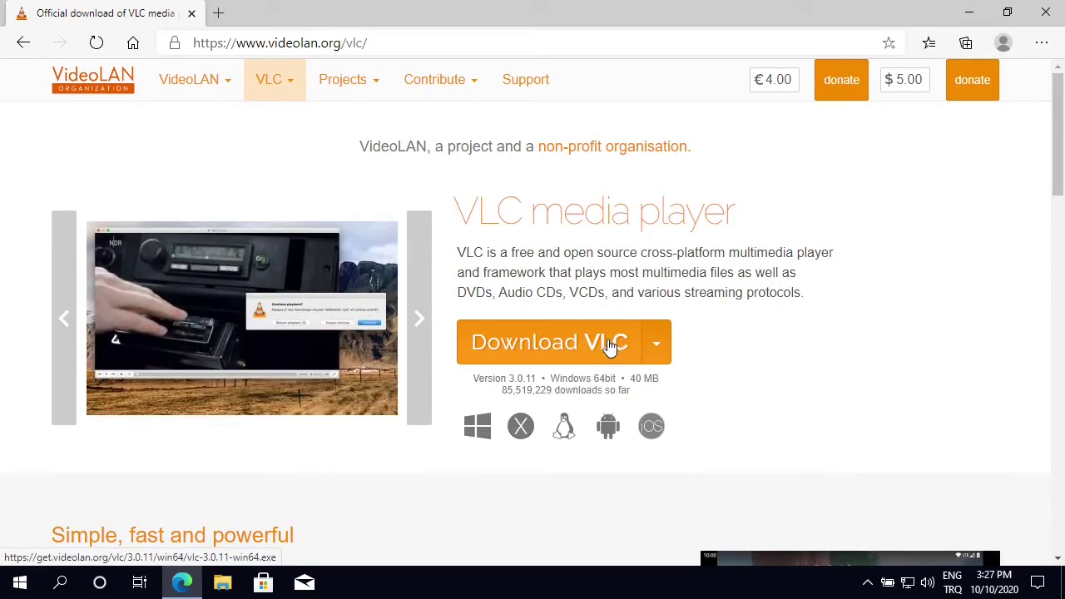
left_click(563, 343)
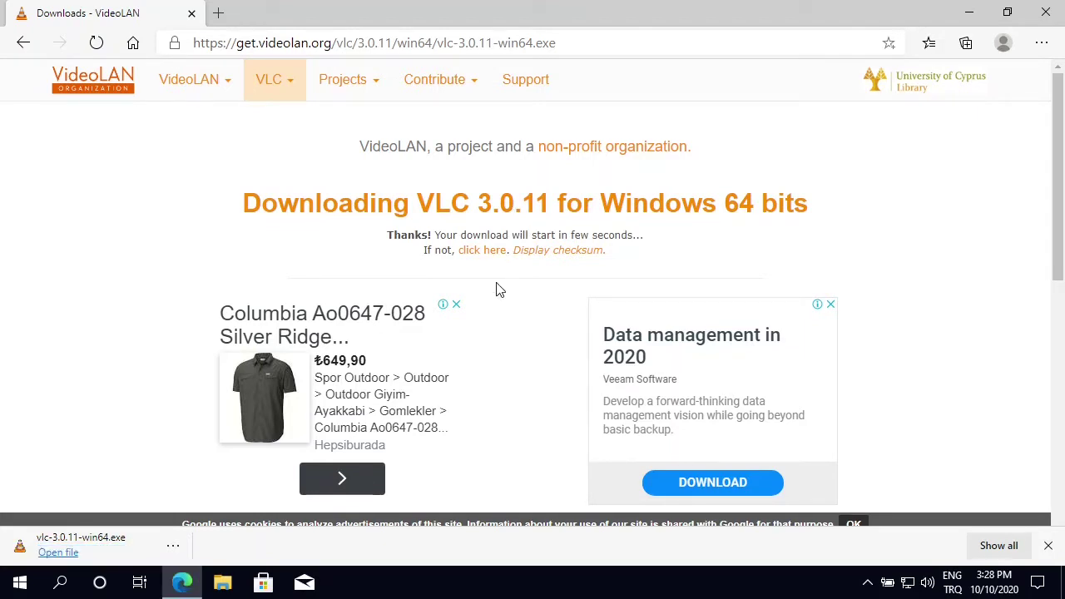
left_click(173, 549)
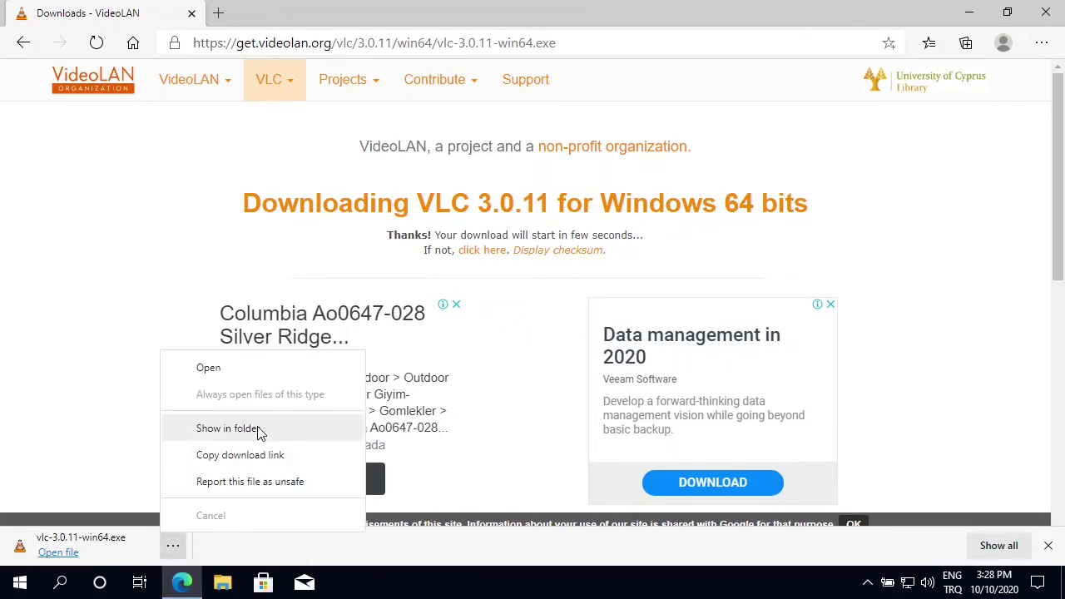
left_click(257, 431)
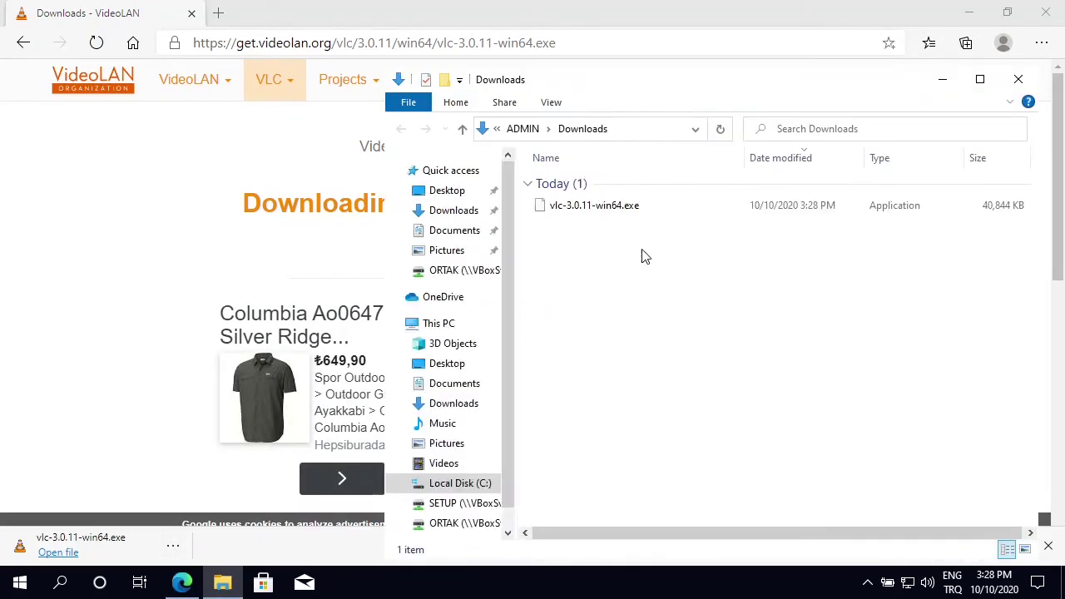
left_click(970, 14)
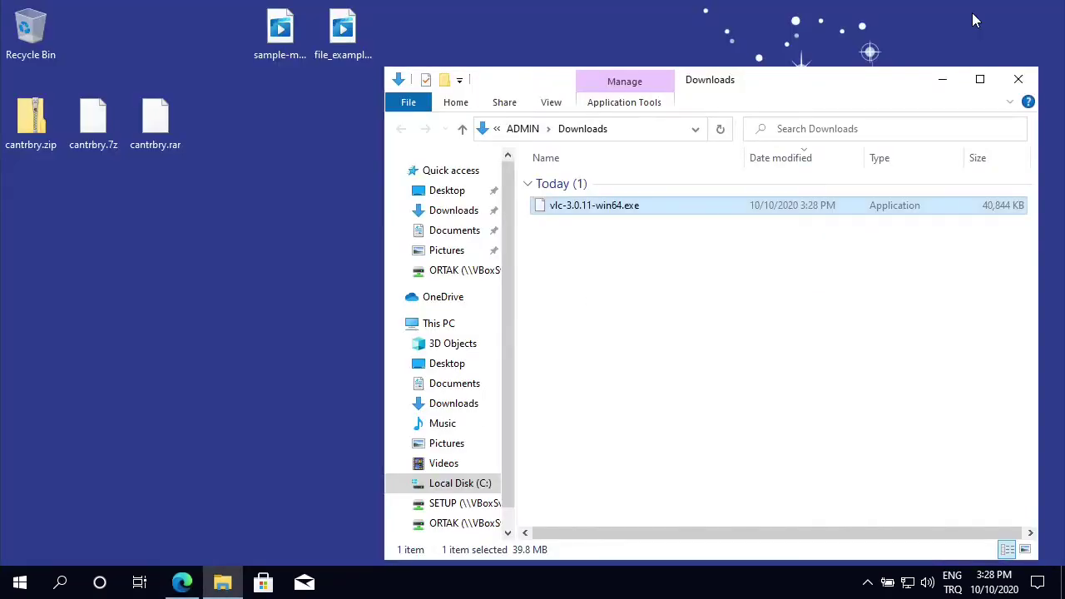
Run the downloaded vlc-3.0.11-win64.exe and confirm English as the installer language
double_click(601, 209)
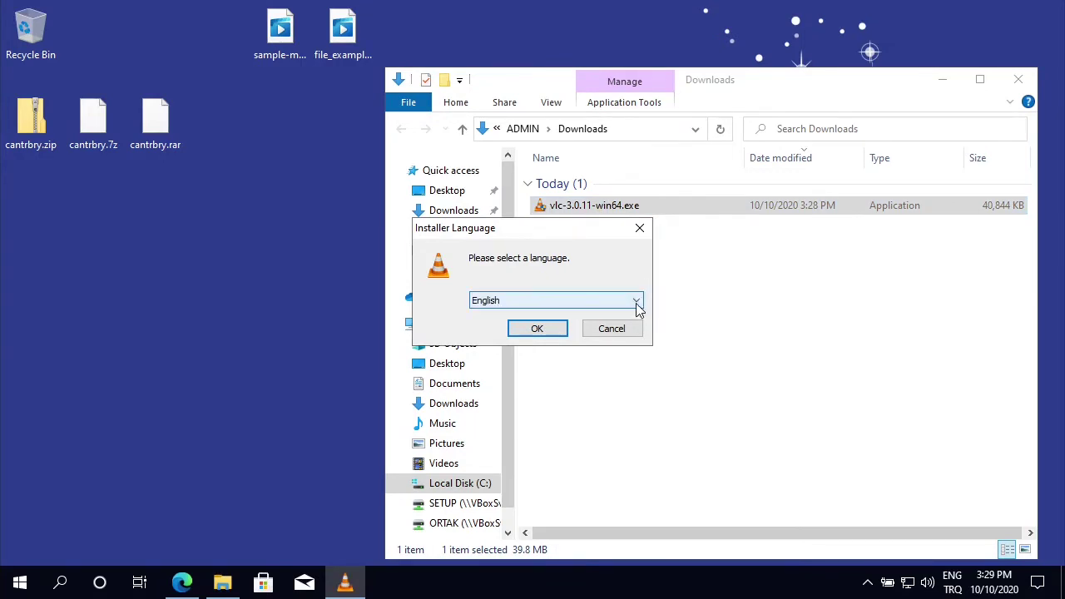
left_click(636, 303)
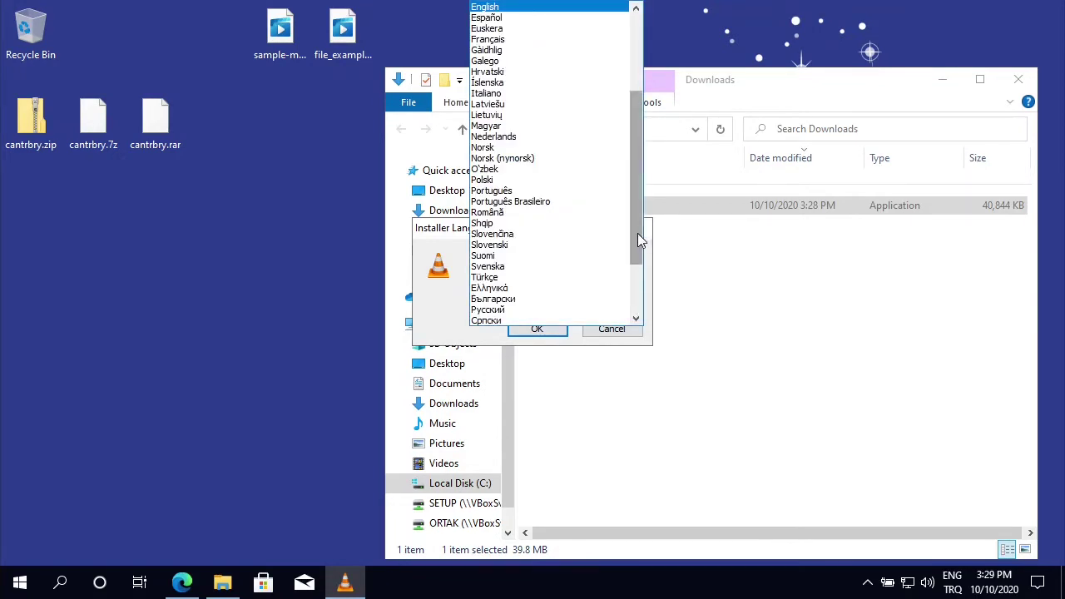
mouse_move(637, 233)
left_mouse_down()
mouse_move(645, 307)
mouse_move(636, 236)
left_mouse_up()
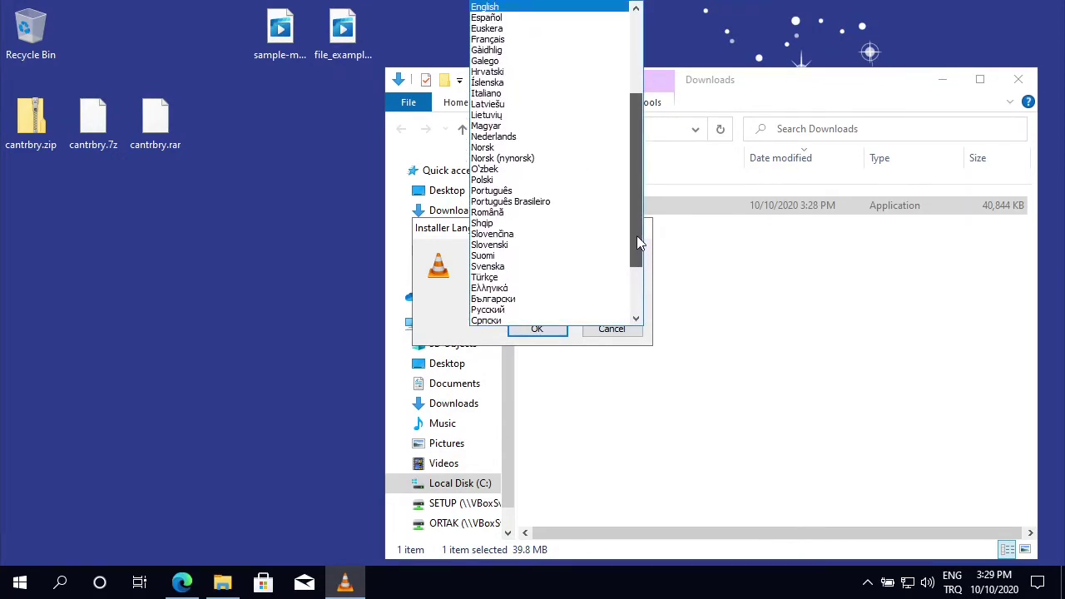
left_click(820, 321)
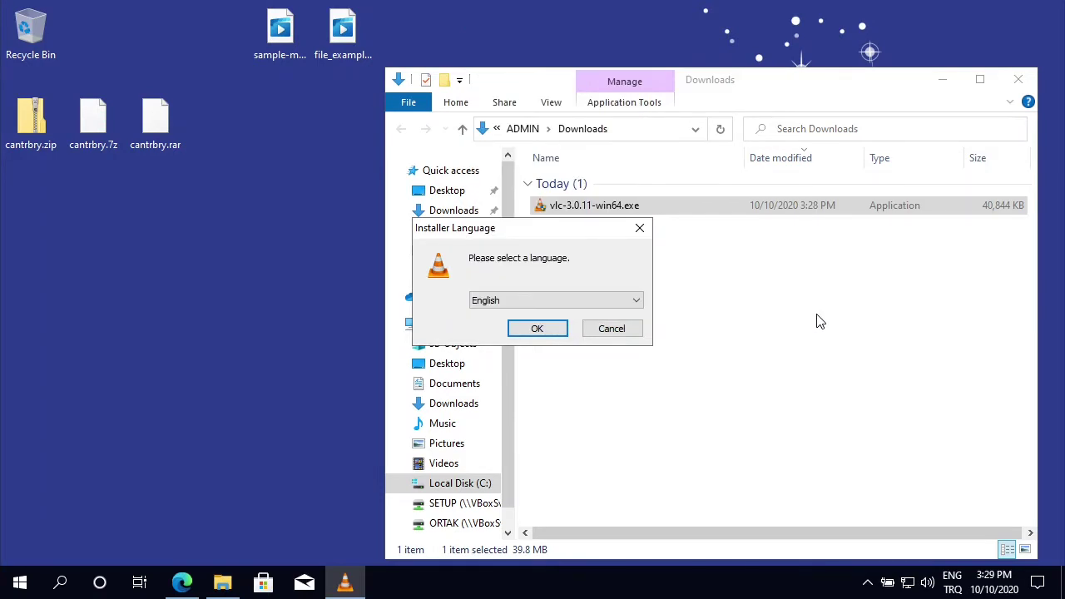
left_click(538, 330)
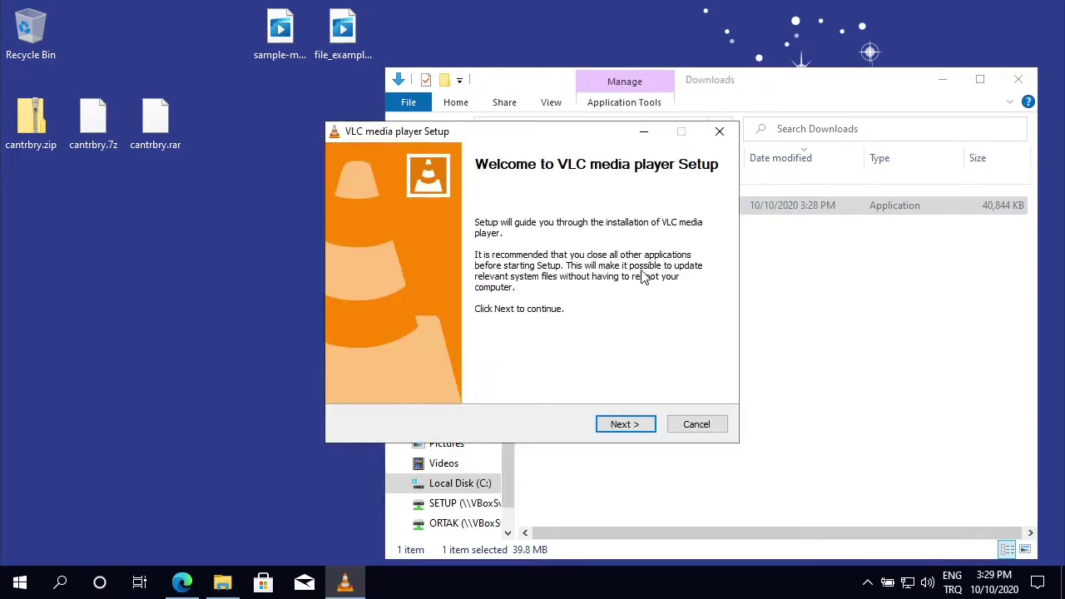
Install VLC with the default components in C:\Program Files\VideoLAN\VLC and finish the setup with the player set to run
left_click(631, 428)
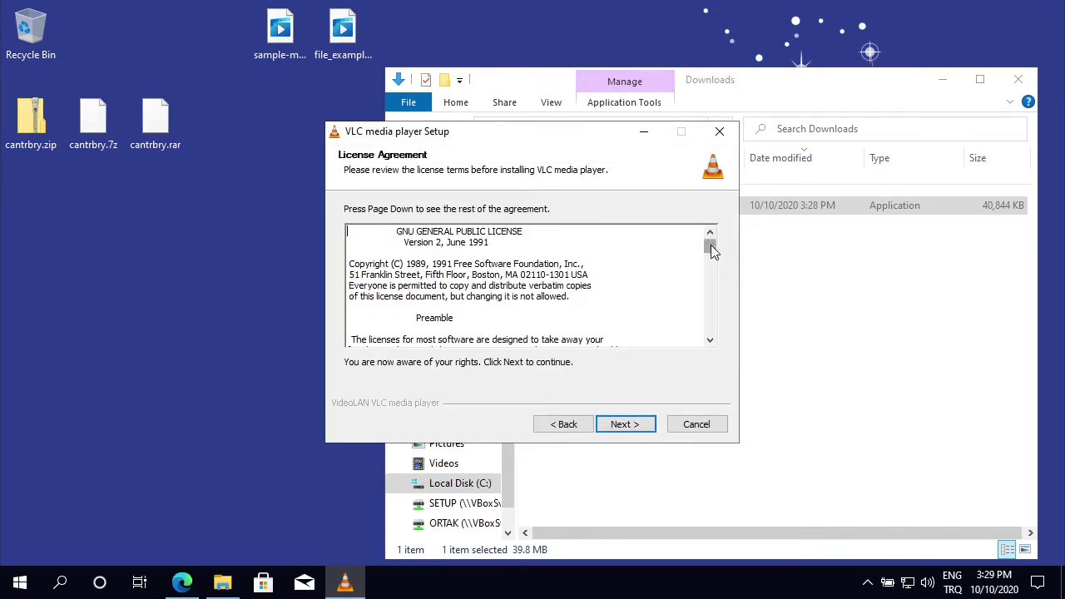
left_click_drag(711, 244, 718, 352)
left_click(634, 427)
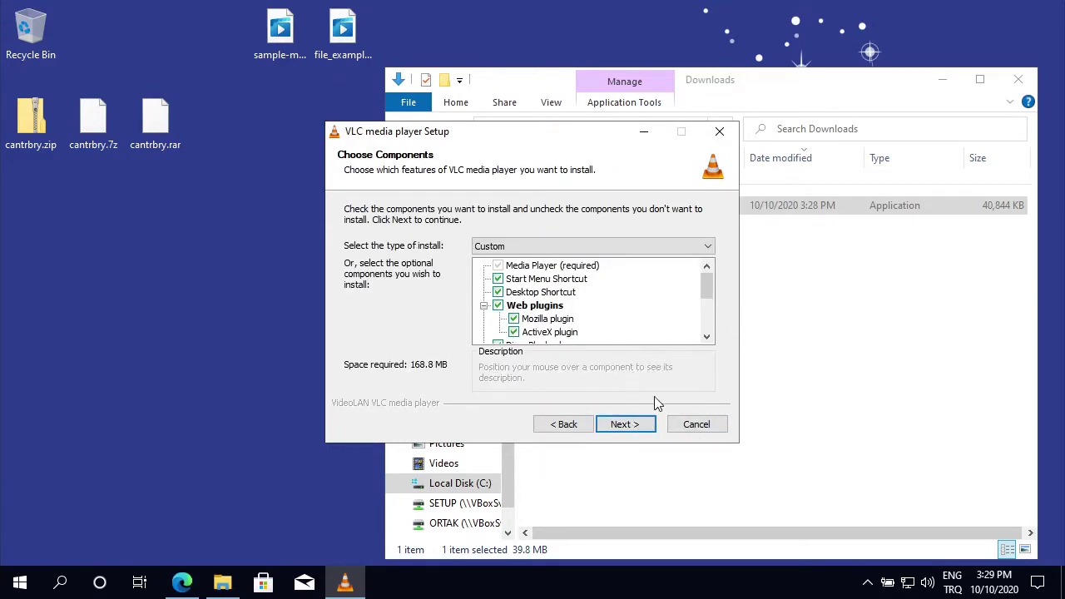
left_click(625, 426)
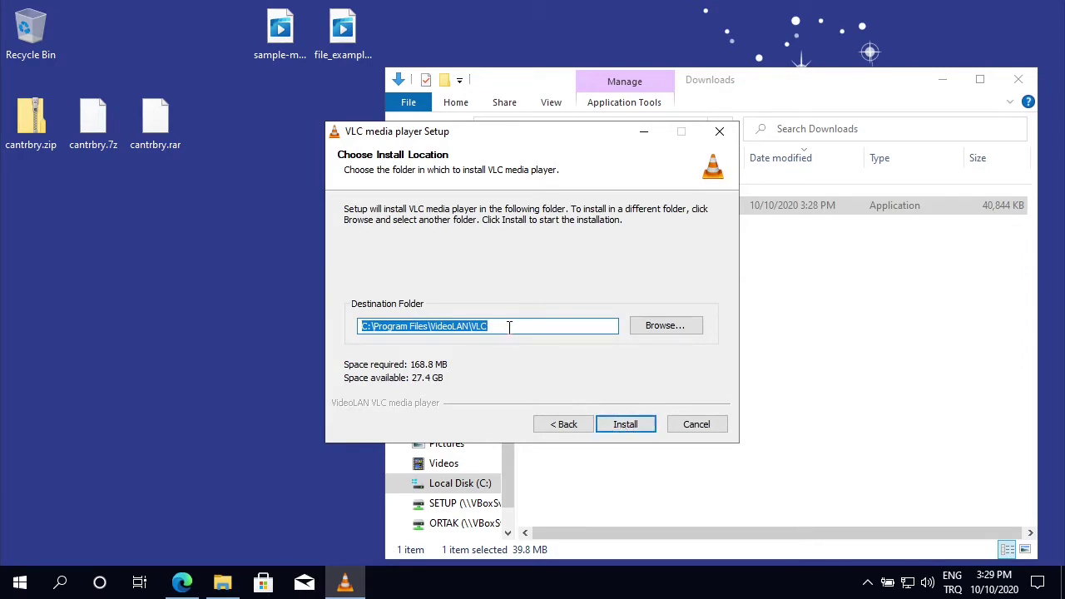
left_click(630, 424)
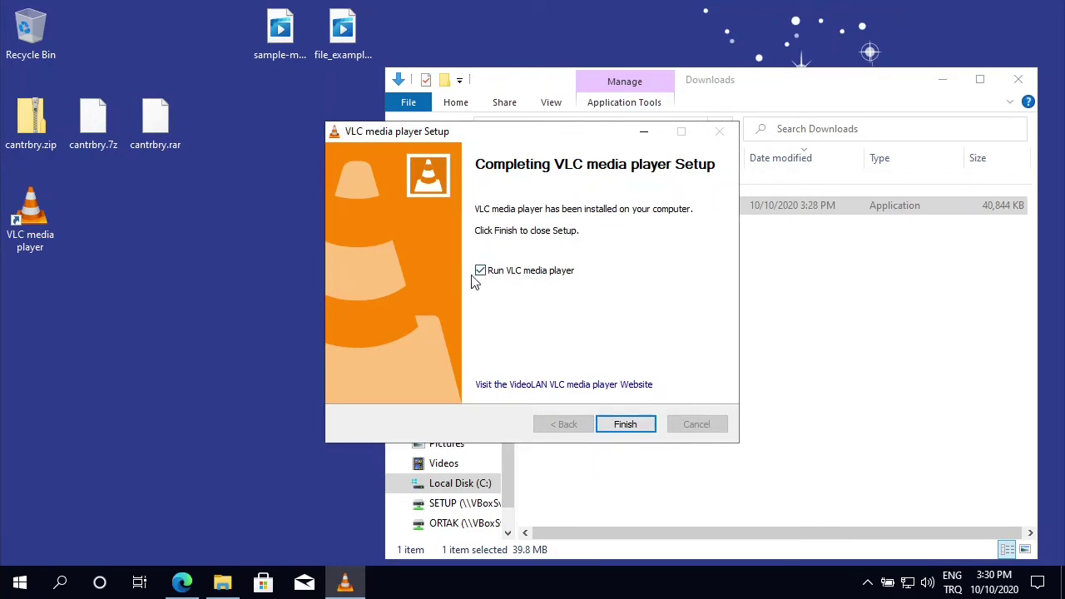
left_click(637, 424)
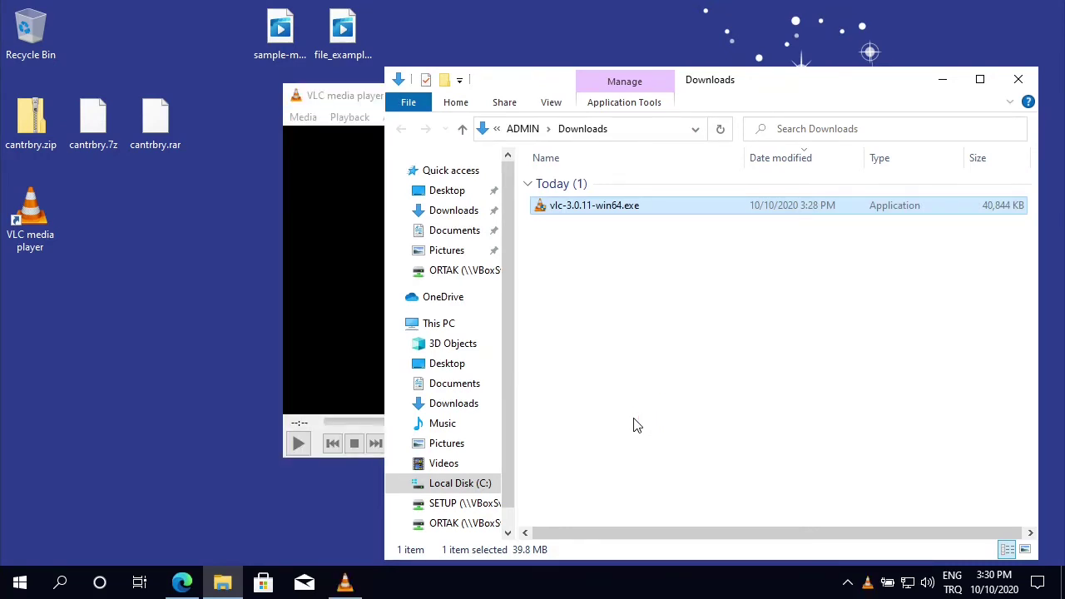
Accept VLC's network access policy with metadata access and update checks allowed, and close the player
left_click(942, 79)
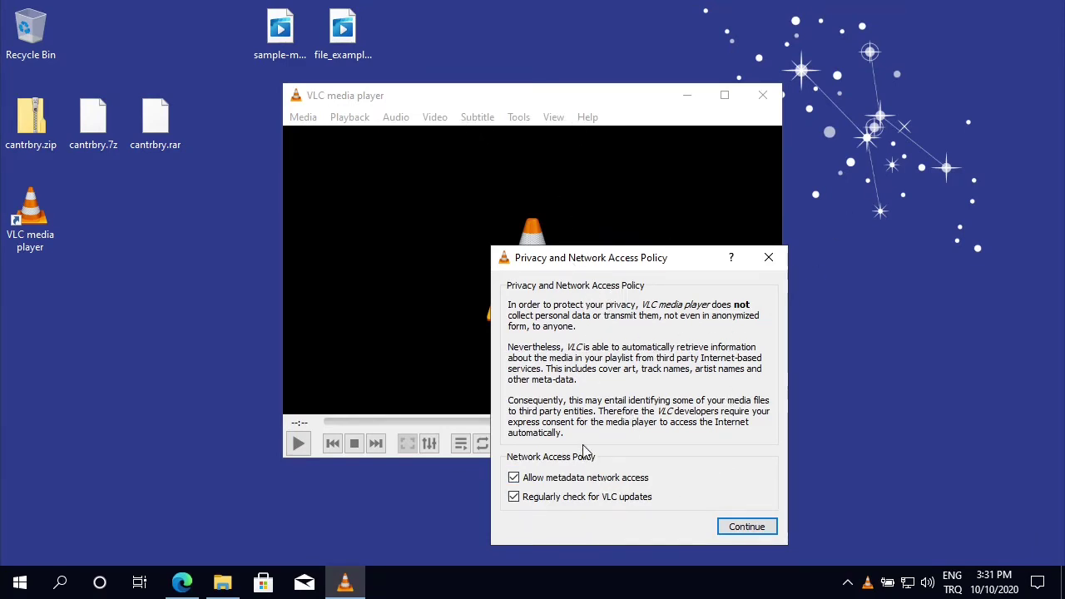
left_click(747, 527)
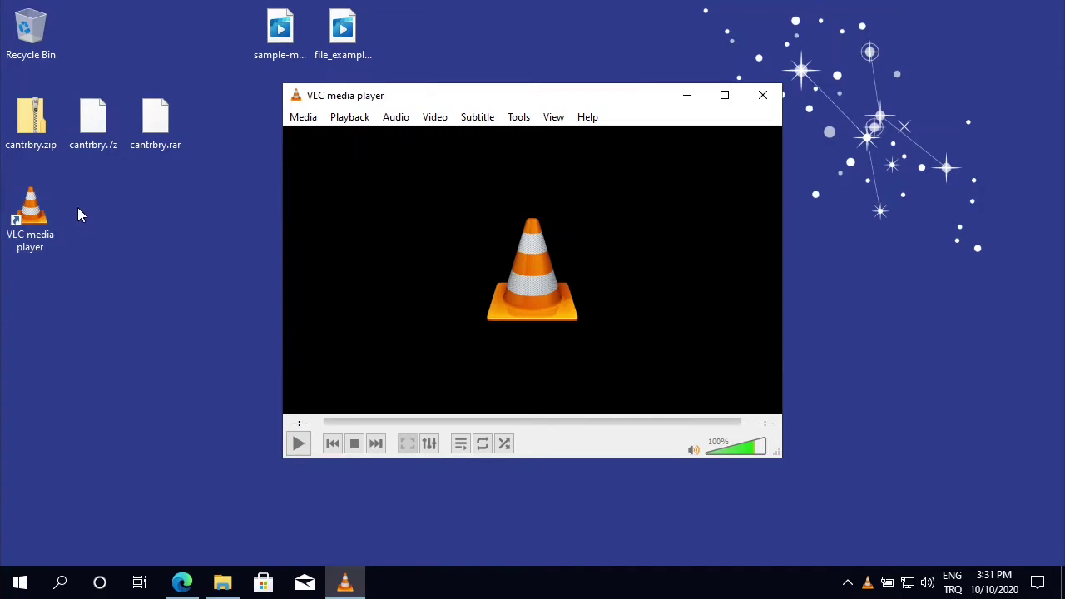
left_click(42, 212)
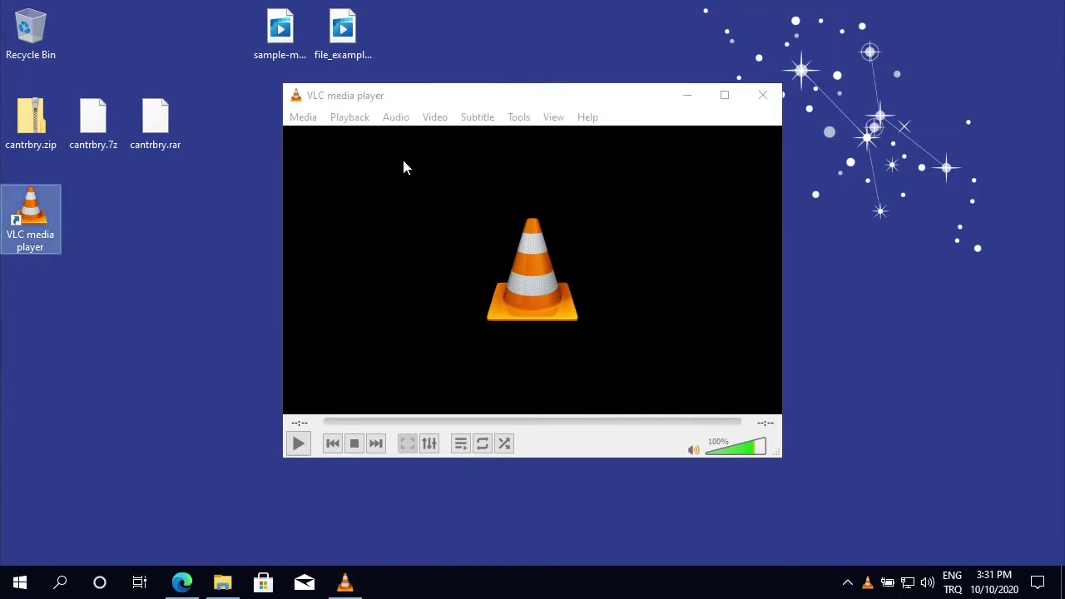
left_click(763, 96)
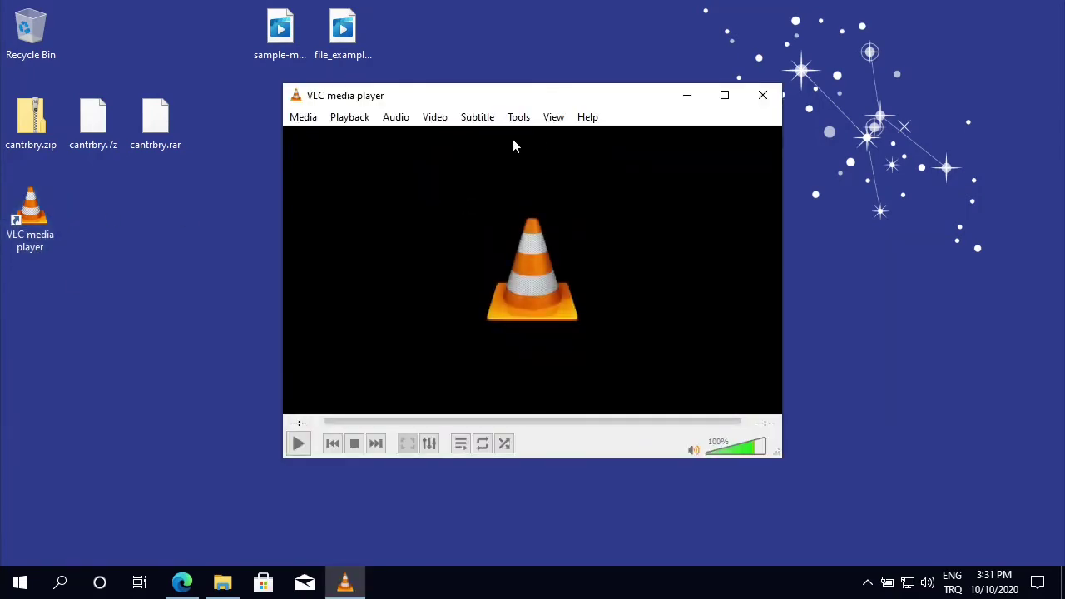
left_click(762, 95)
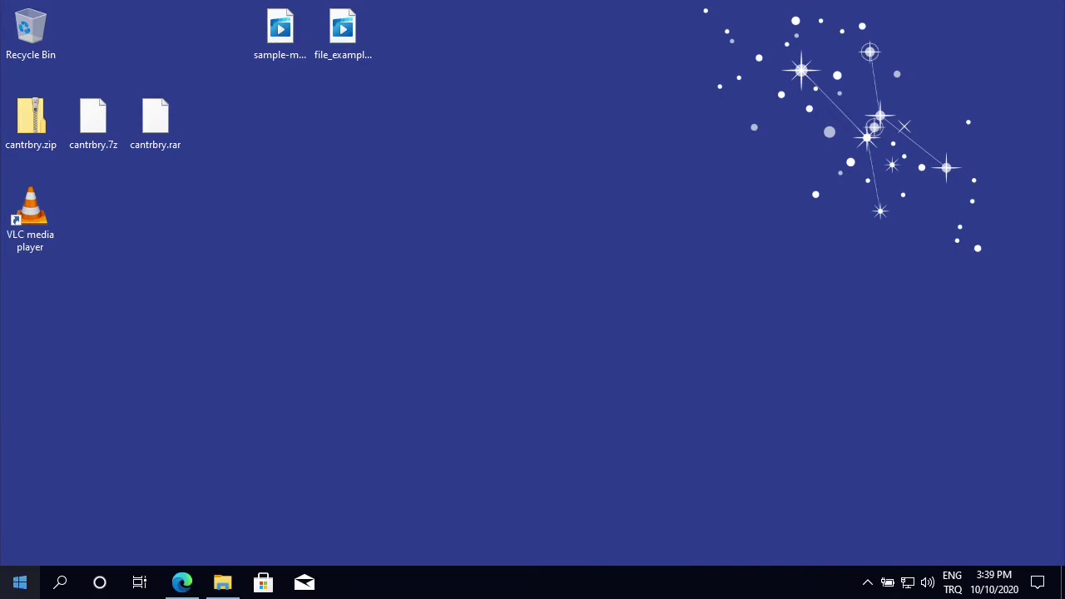
Set VLC media player as the default video player in Windows Settings and close the settings
right_click(25, 584)
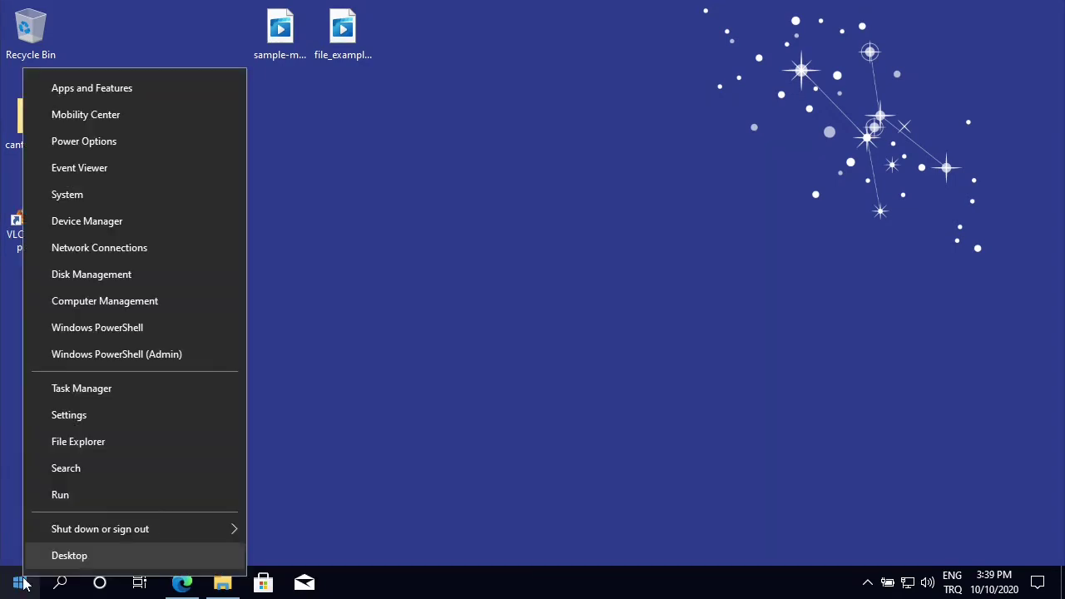
left_click(84, 415)
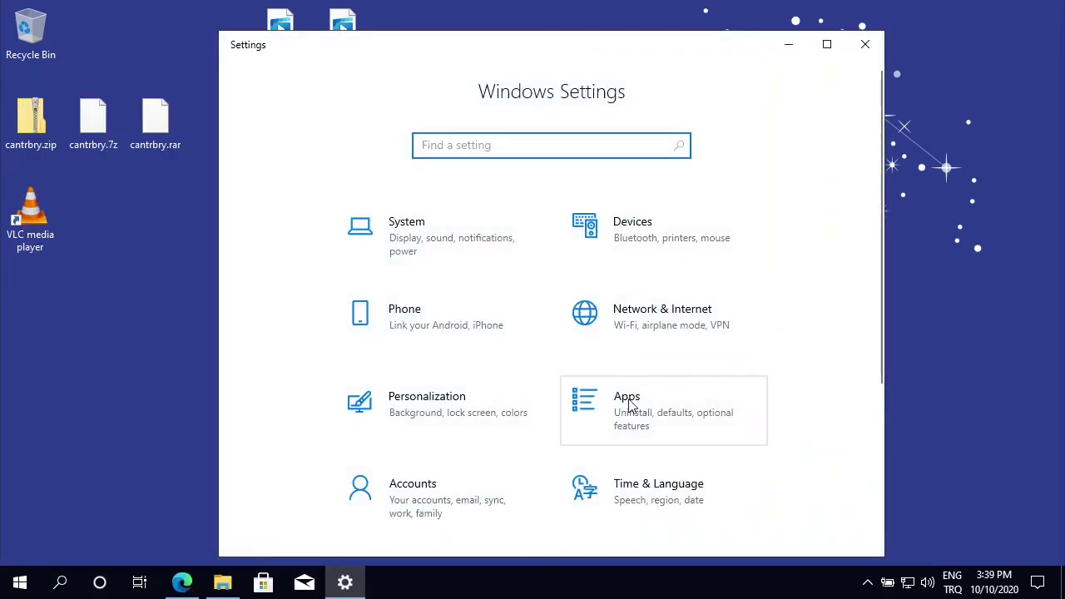
left_click(628, 405)
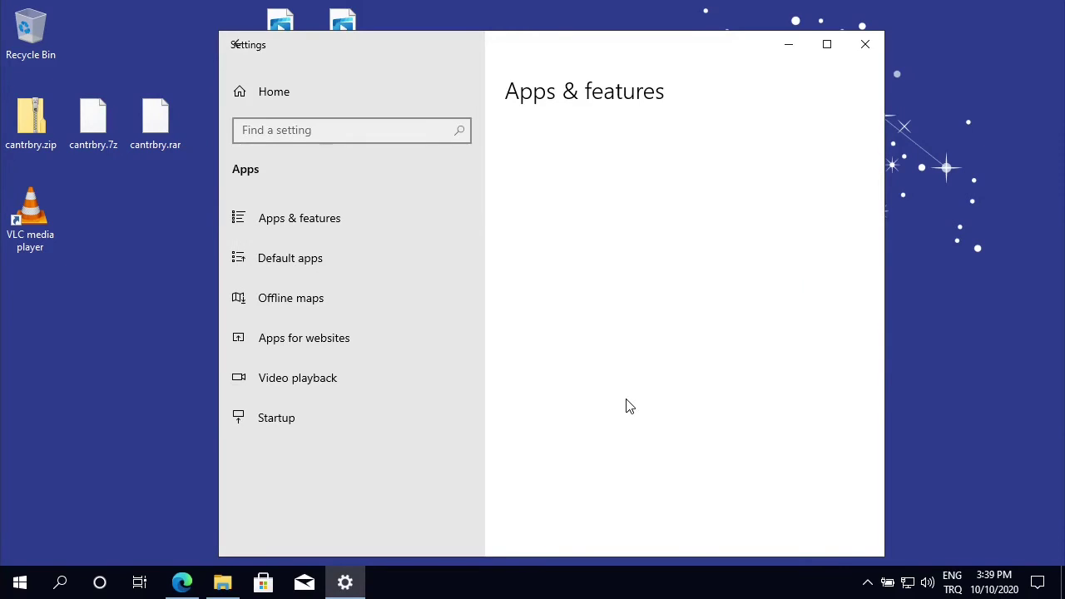
left_click(304, 262)
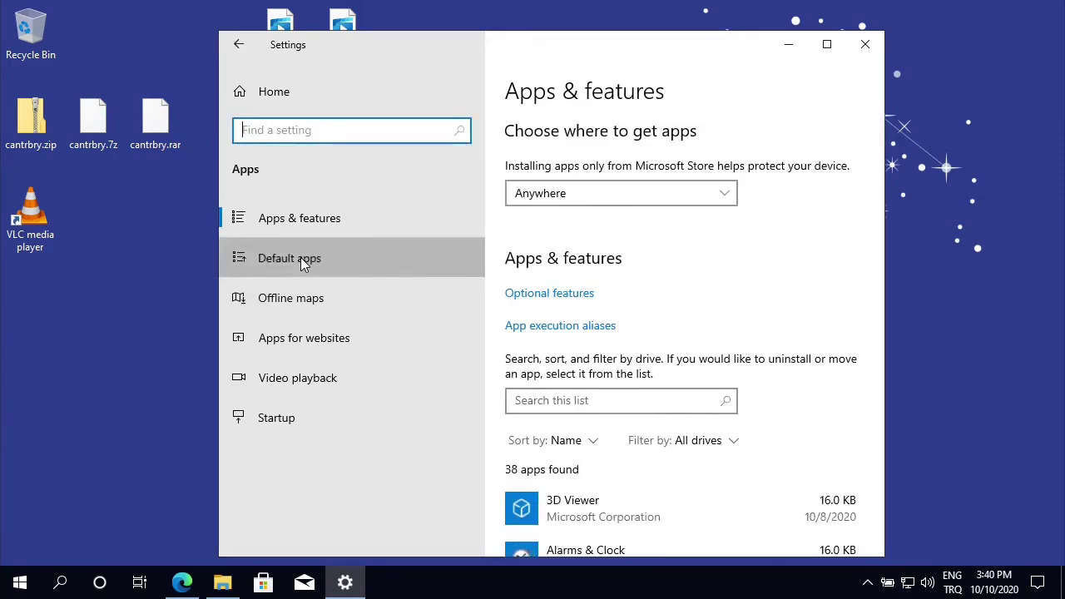
scroll(739, 439, "down", 5)
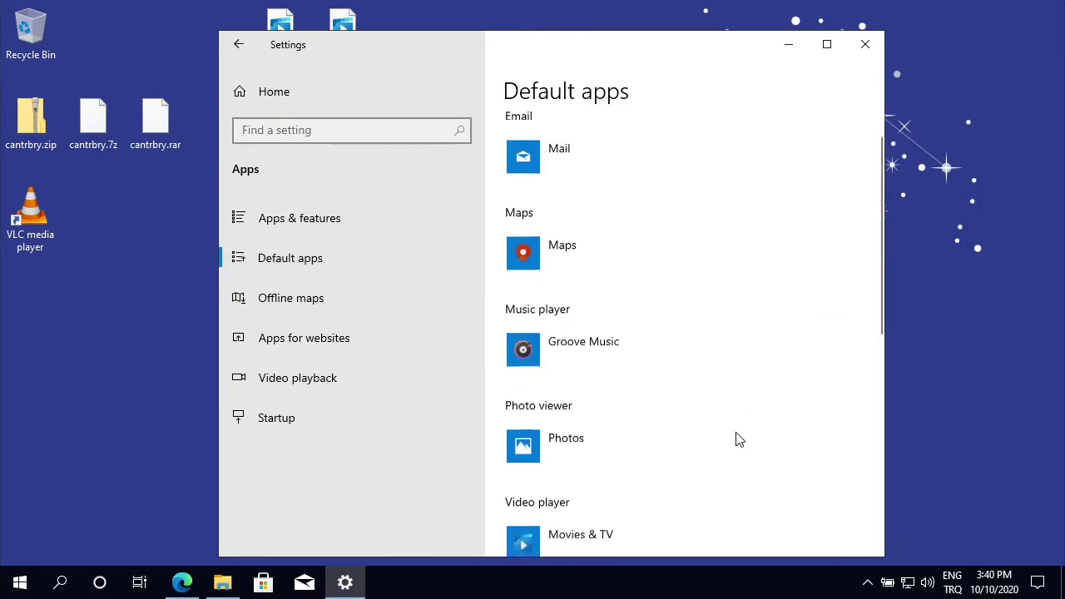
scroll(738, 439, "up", 1)
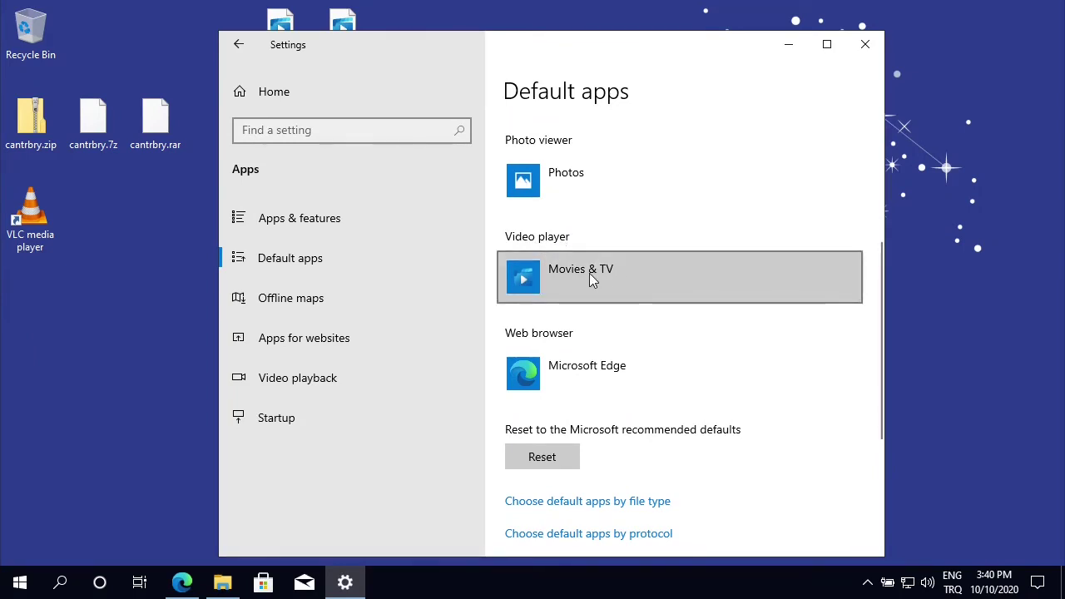
left_click(624, 274)
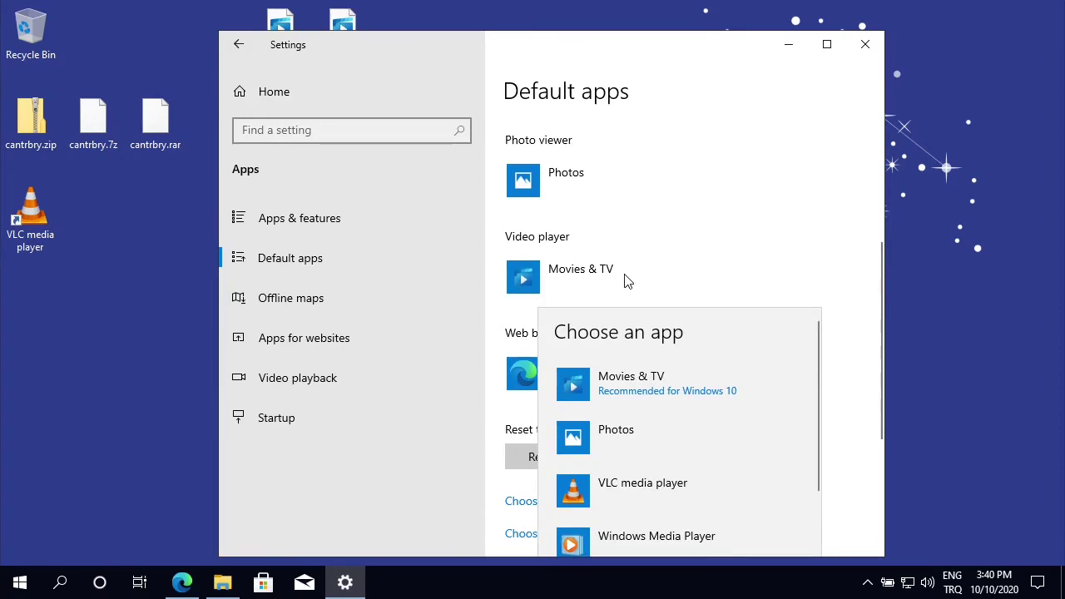
left_click(681, 486)
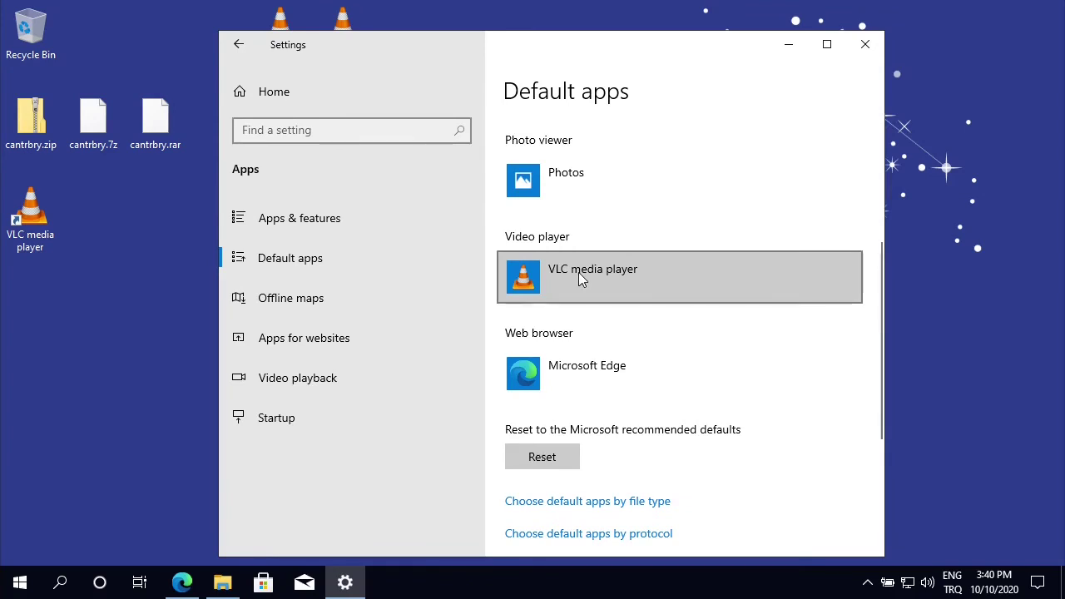
left_click(865, 45)
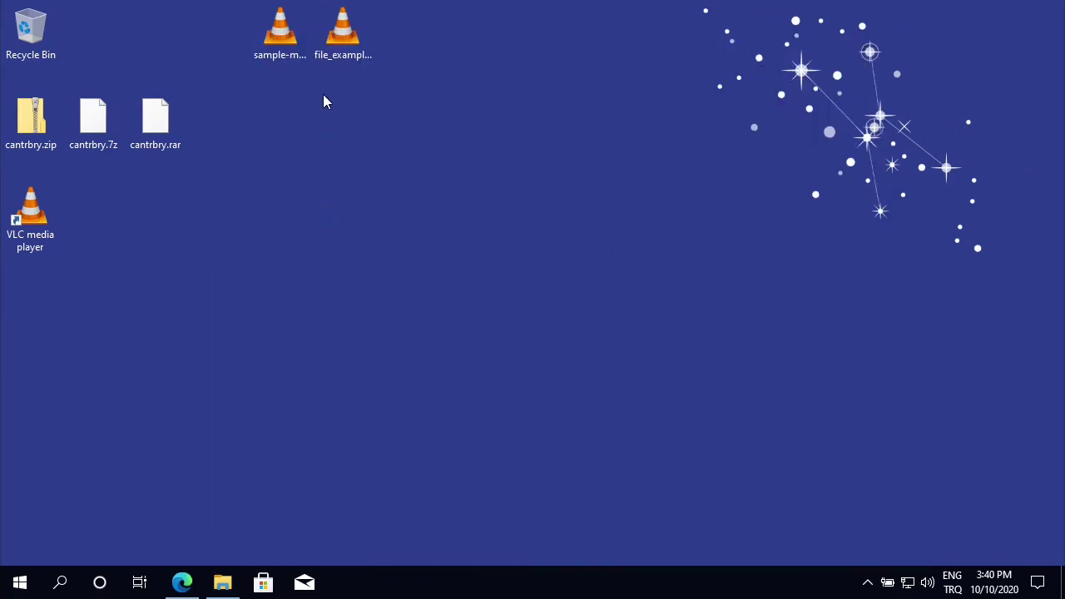
Test the default player by opening sample-mp4-file.mp4 from the desktop, closing it and opening file_example_WMV_480_1_2MB.wmv
left_click(275, 41)
left_click(340, 30)
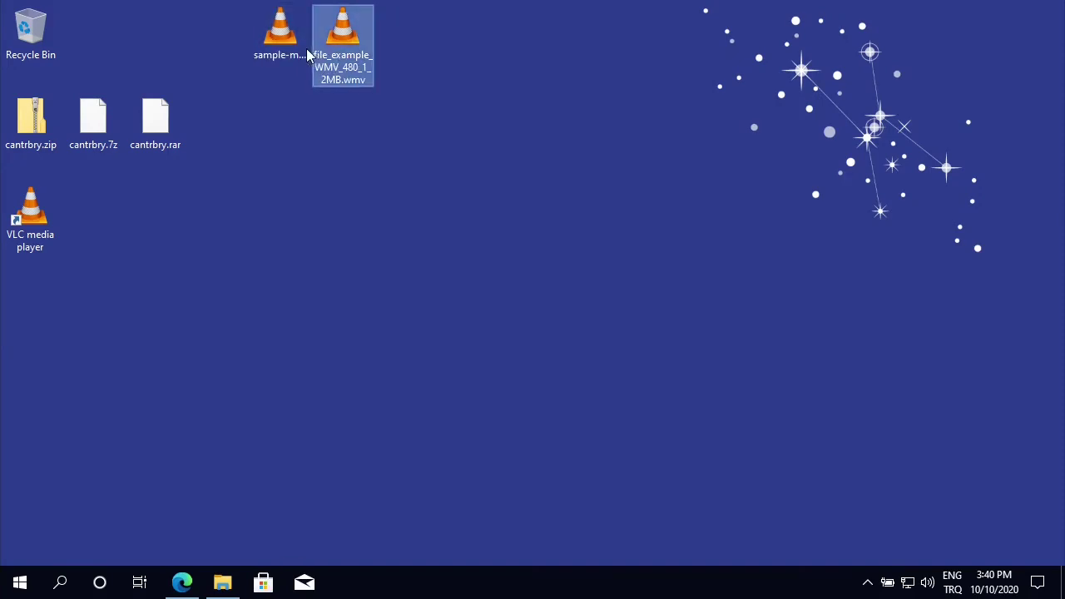
left_click(243, 146)
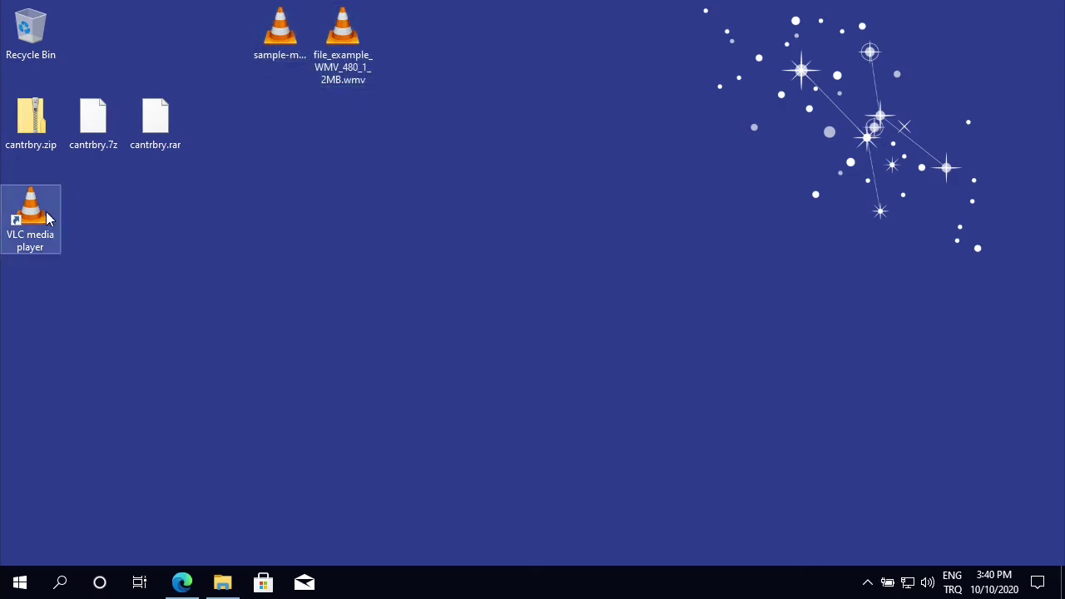
left_click(283, 50)
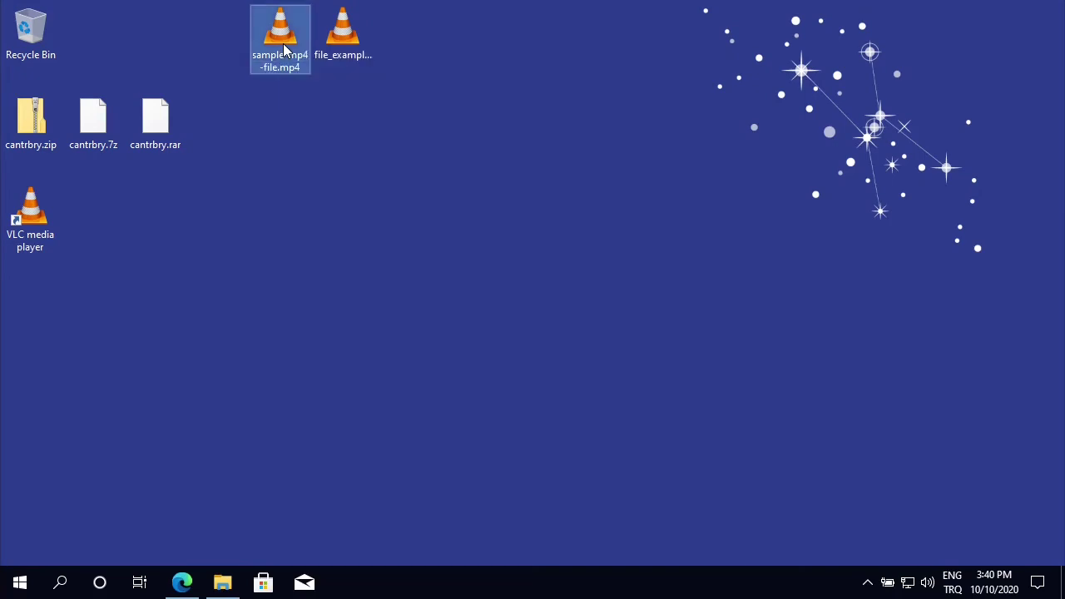
double_click(282, 49)
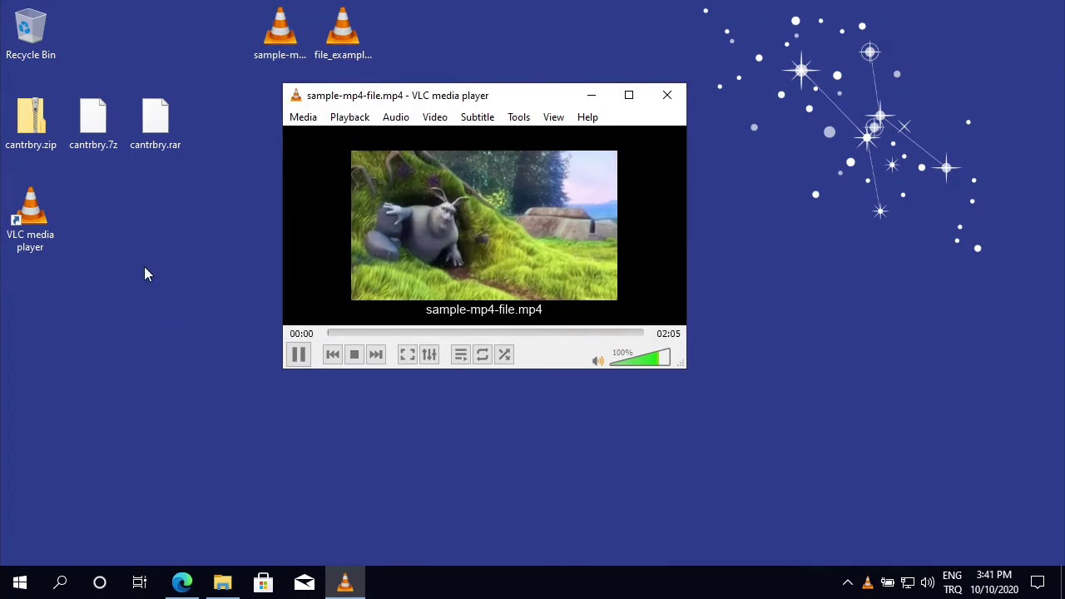
left_click(669, 97)
left_click(348, 35)
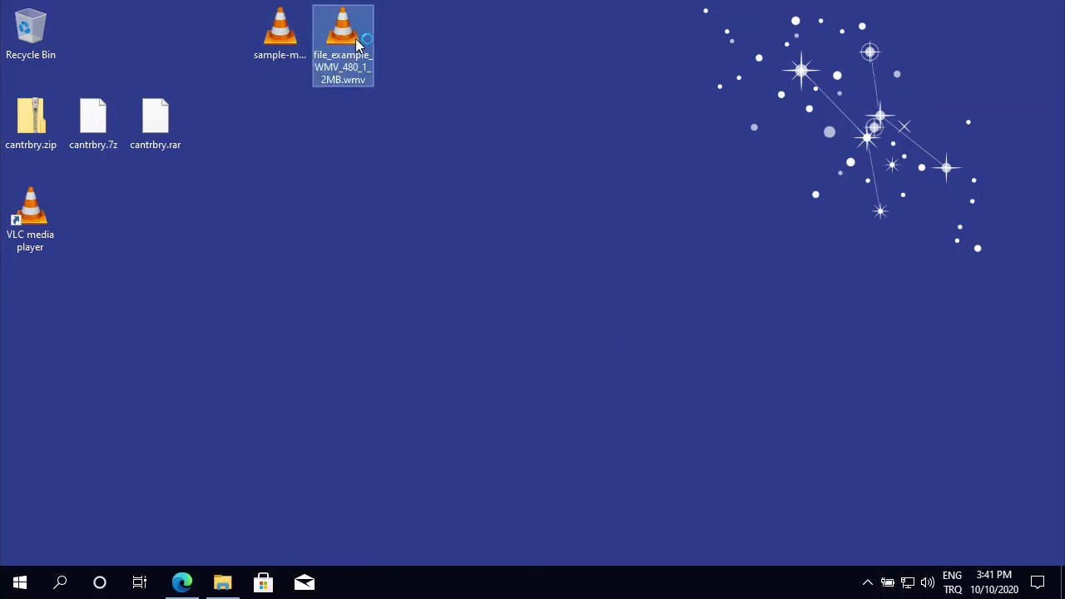
double_click(355, 38)
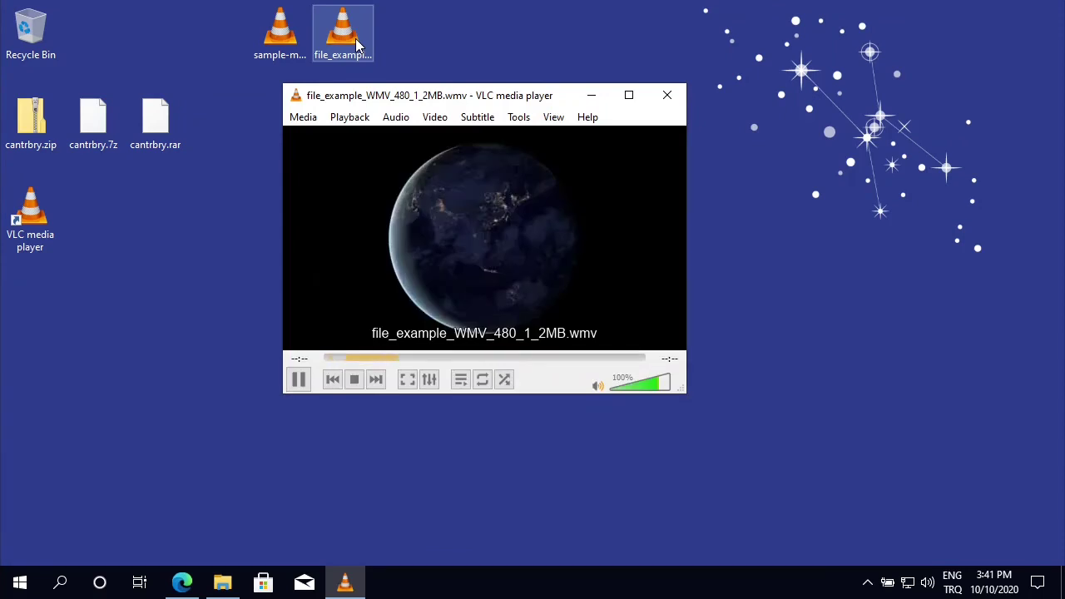